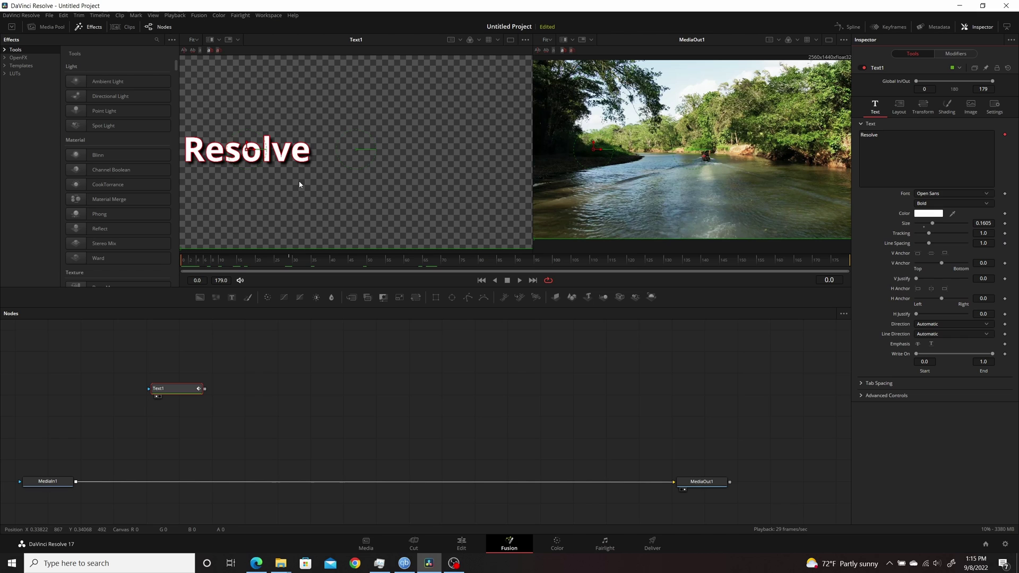
Show Text1's Shading settings with element 3, the Black Shadow, selected
right_click(892, 143)
click(875, 150)
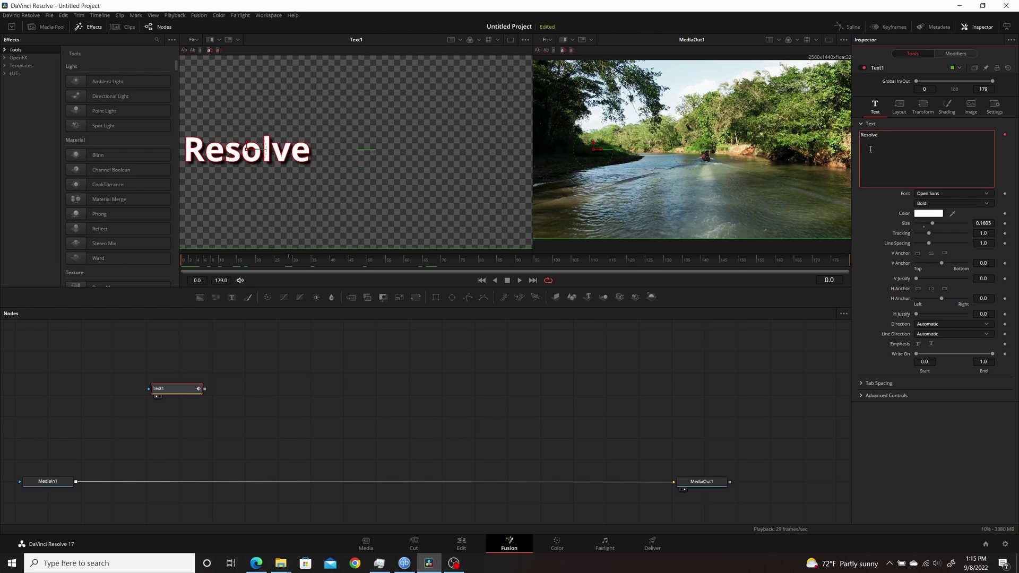
click(948, 108)
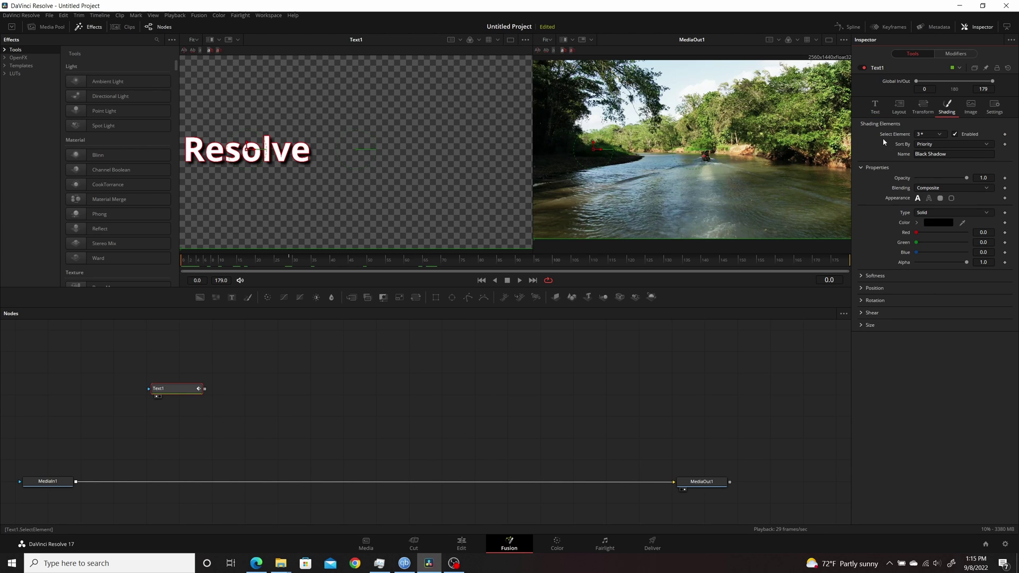
click(940, 134)
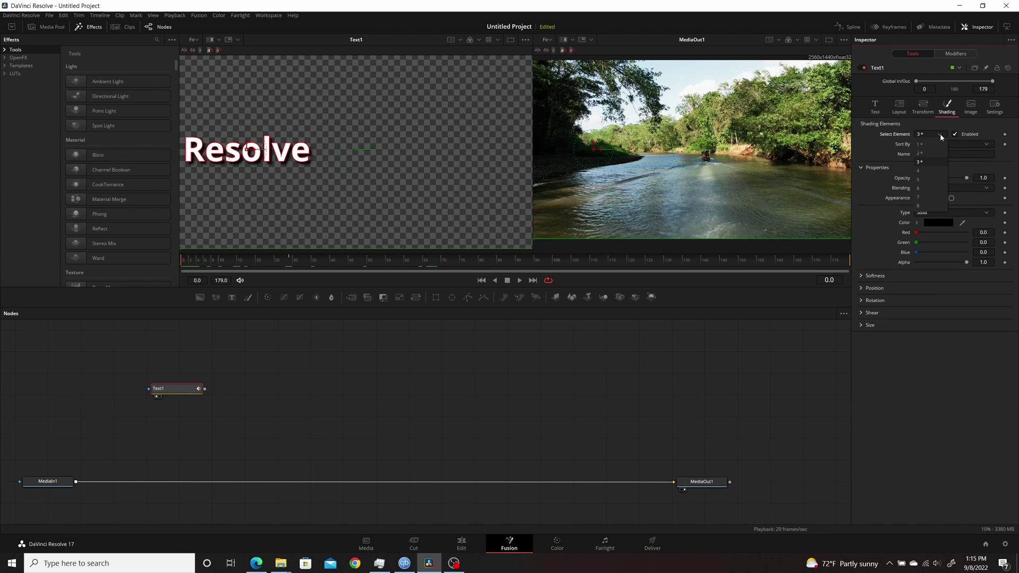
click(928, 121)
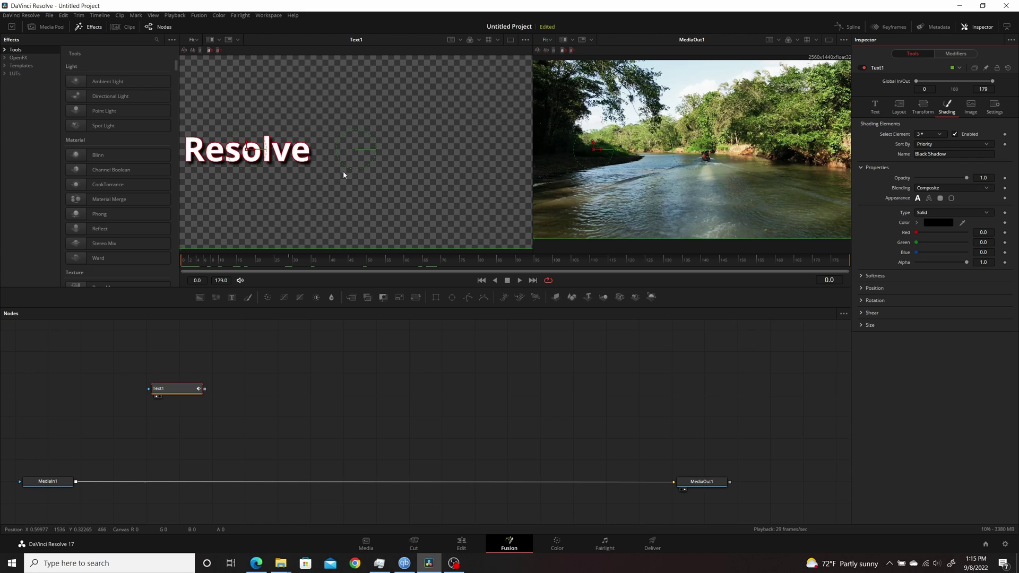
scroll(292, 178, up, 5)
scroll(293, 180, down, 3)
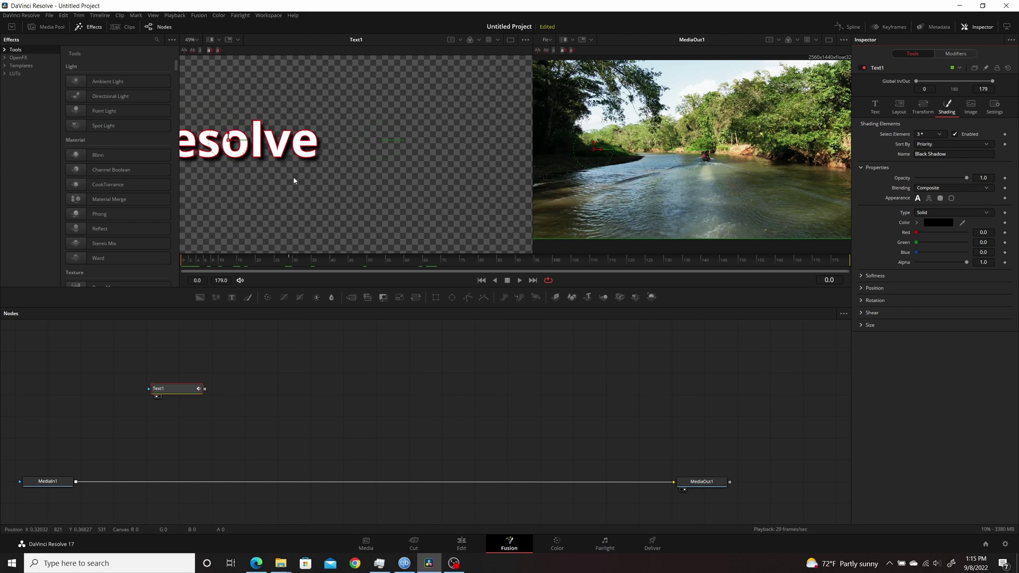
scroll(294, 181, down, 2)
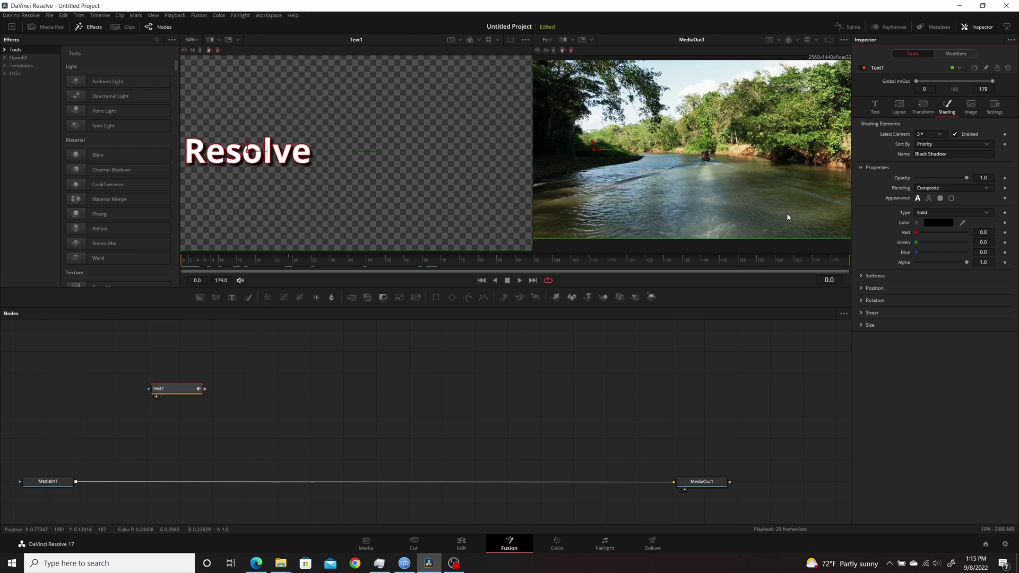
Review Follower1's Range, Order and Delay timing, then return to its element 1 shading
click(958, 54)
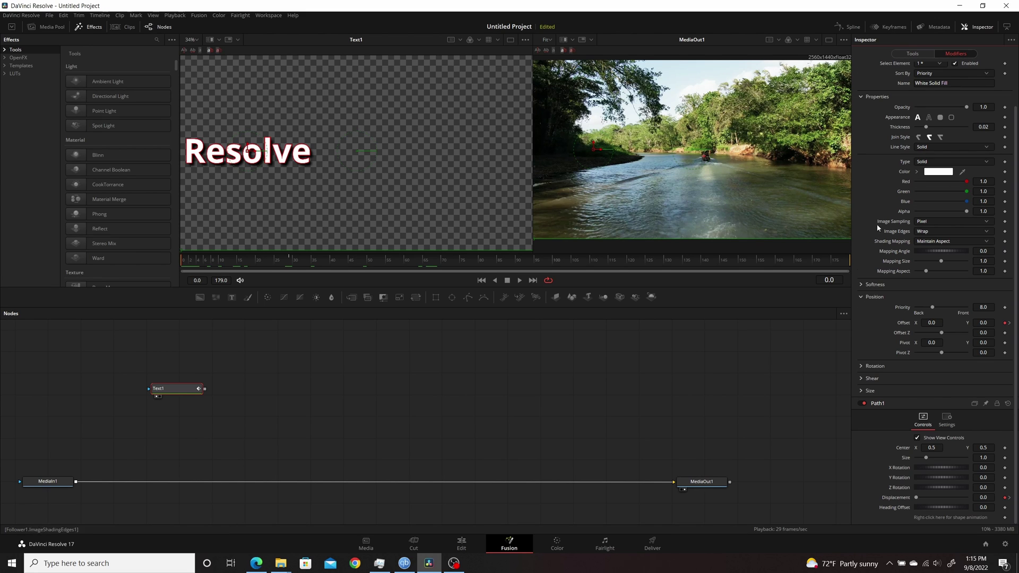
scroll(892, 170, up, 2)
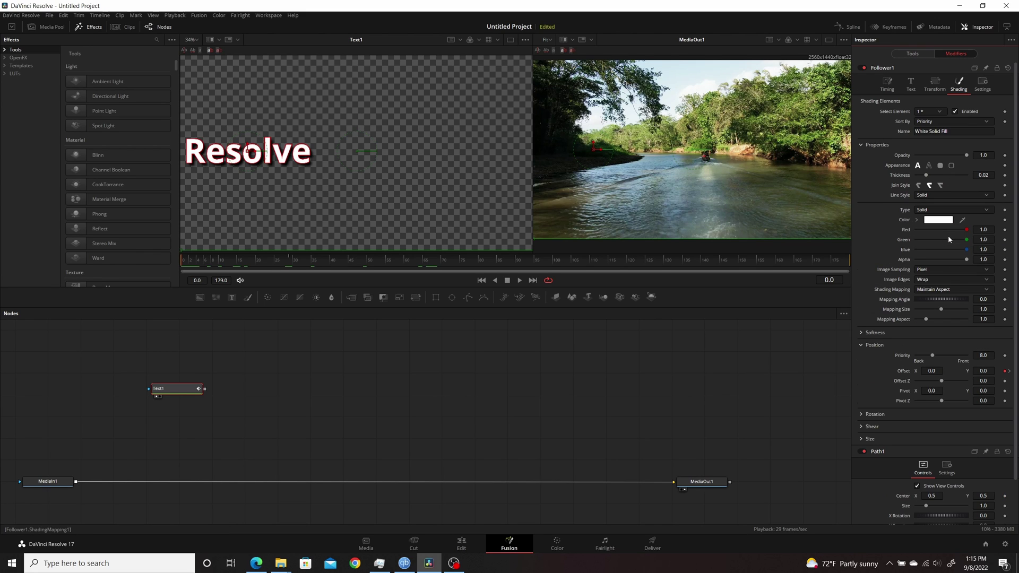
click(887, 84)
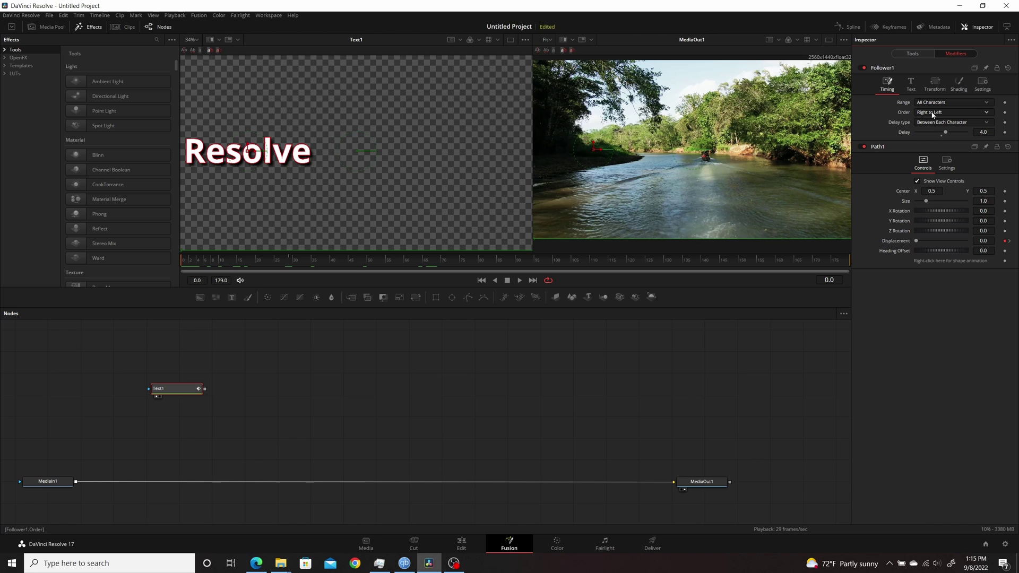
click(959, 85)
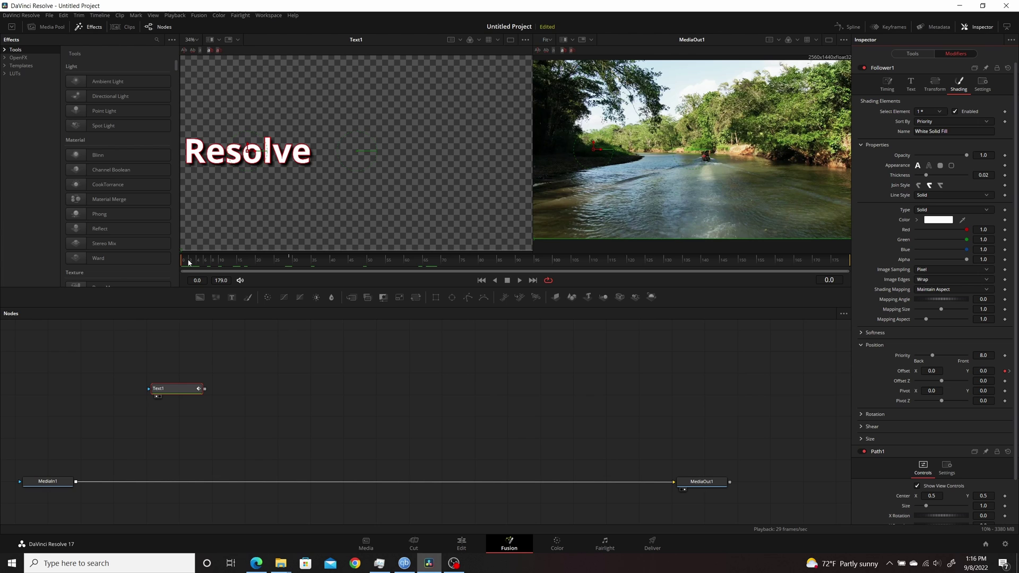
mouse_move(194, 261)
mouse_down()
mouse_move(351, 264)
mouse_move(180, 259)
mouse_up()
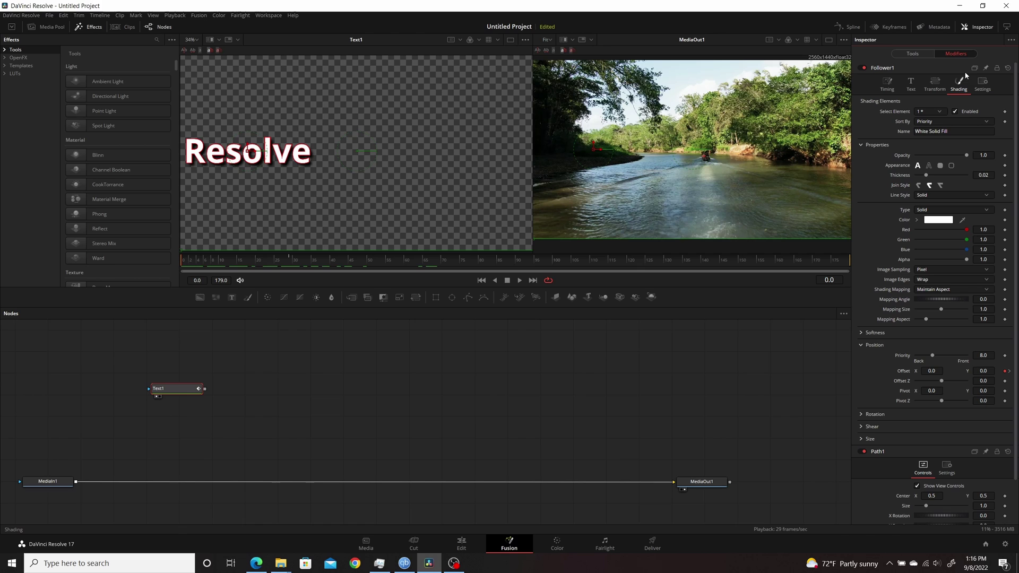
Enable element 2 (Red Outline) and element 3 (Black Shadow) in Follower1's shading
click(939, 113)
click(928, 126)
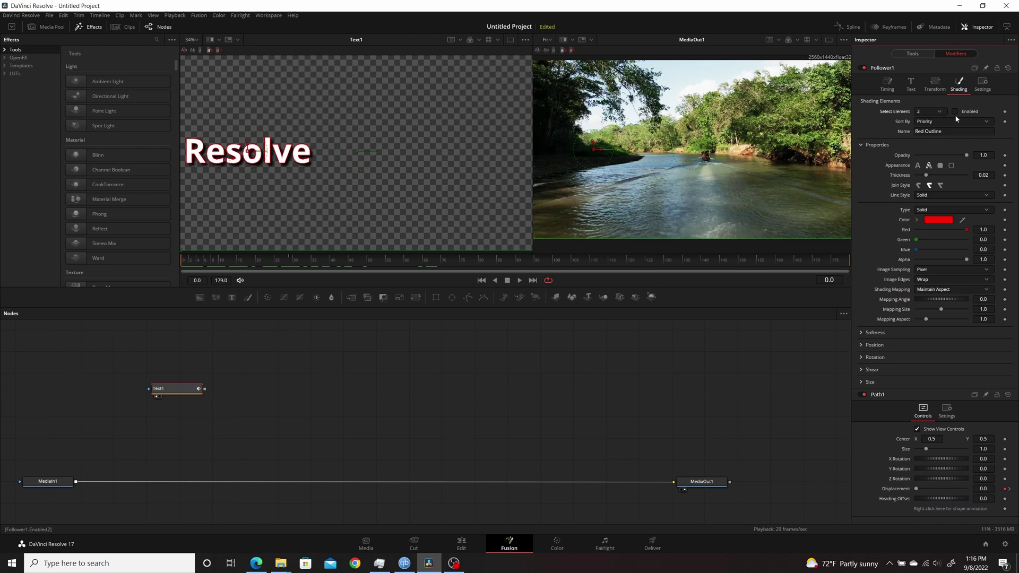
click(955, 111)
click(939, 113)
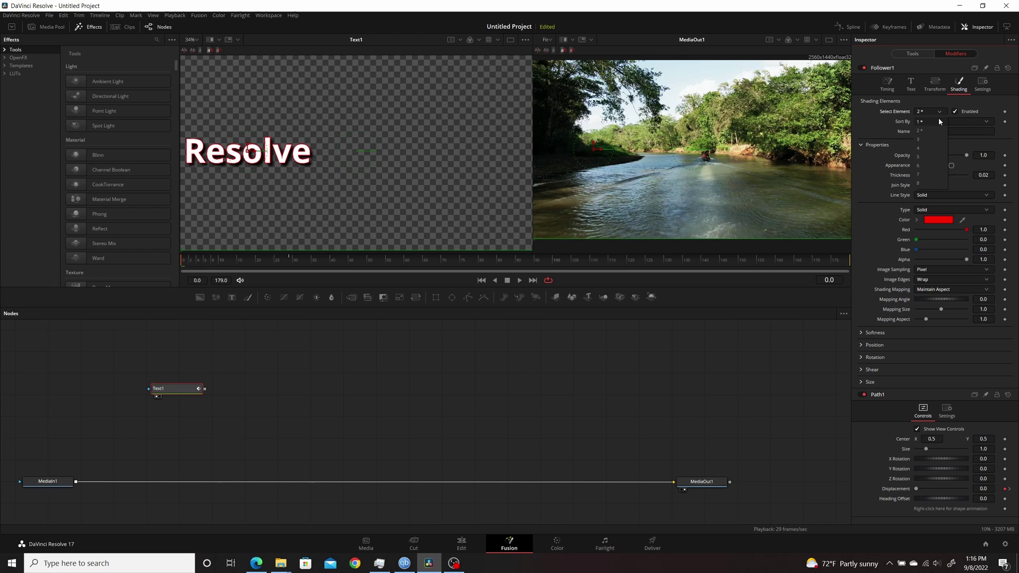
click(932, 138)
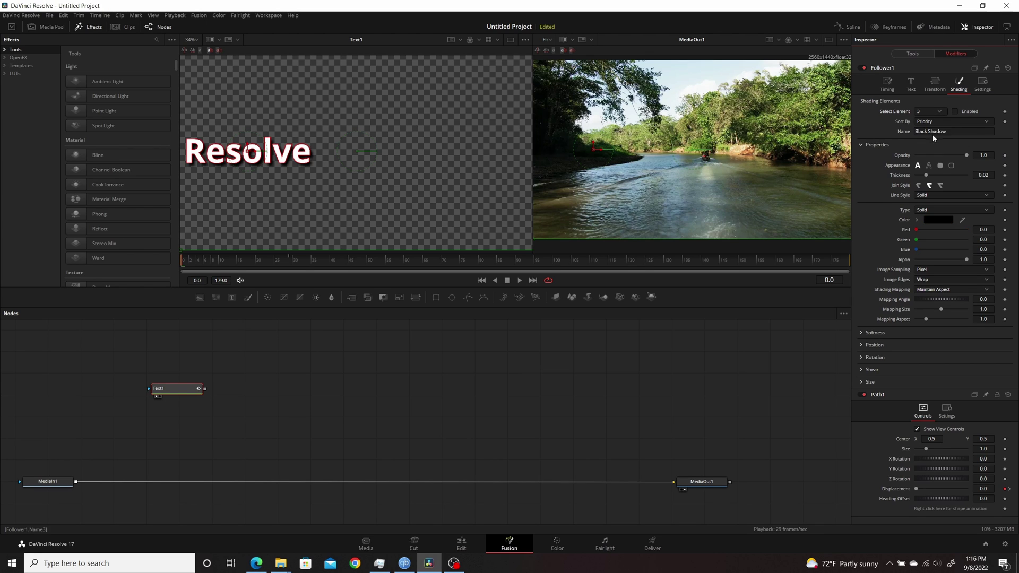
click(955, 112)
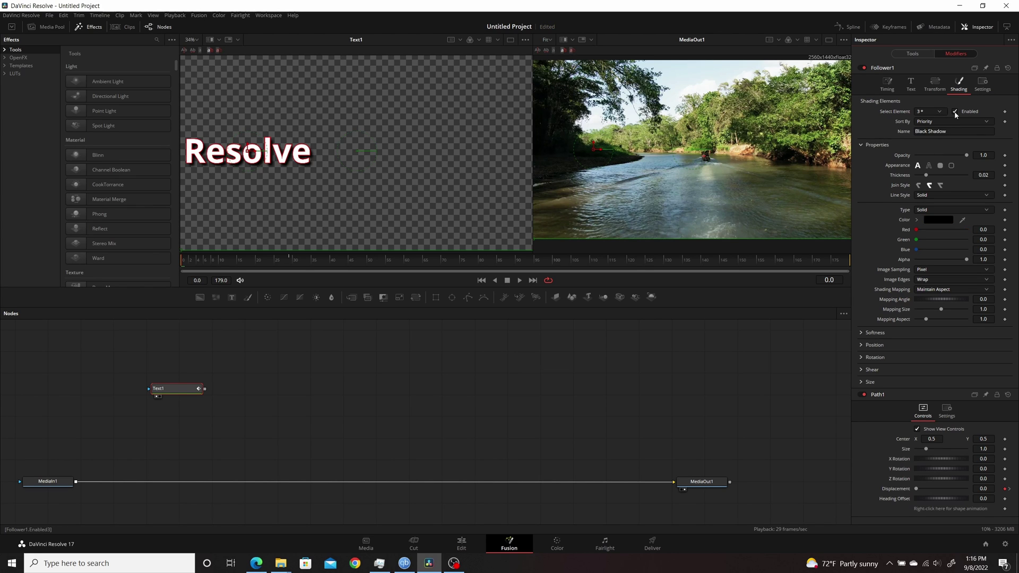
Reselect element 2, the Red Outline, and expand its Position section
click(938, 113)
click(936, 117)
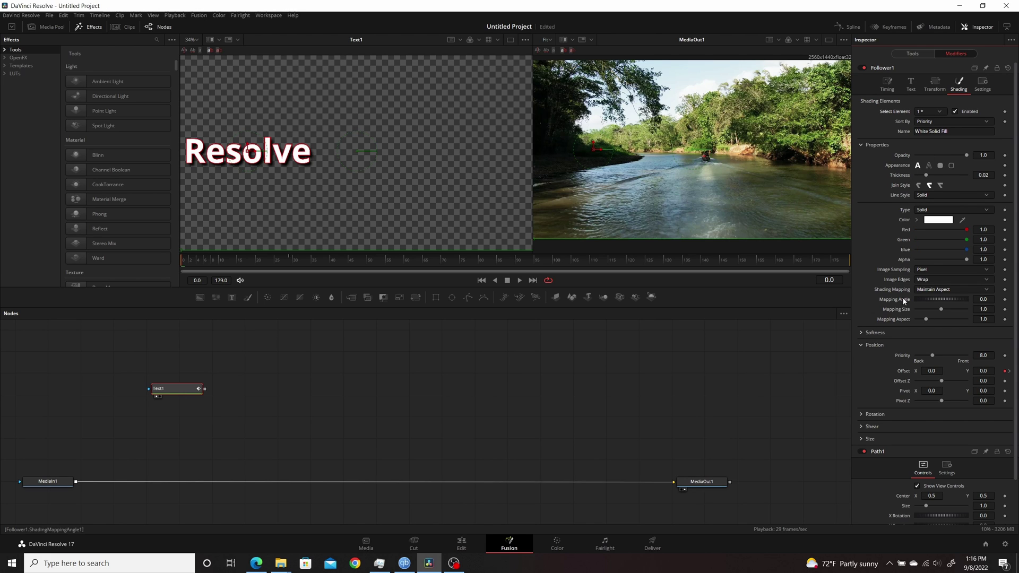
click(935, 113)
click(928, 131)
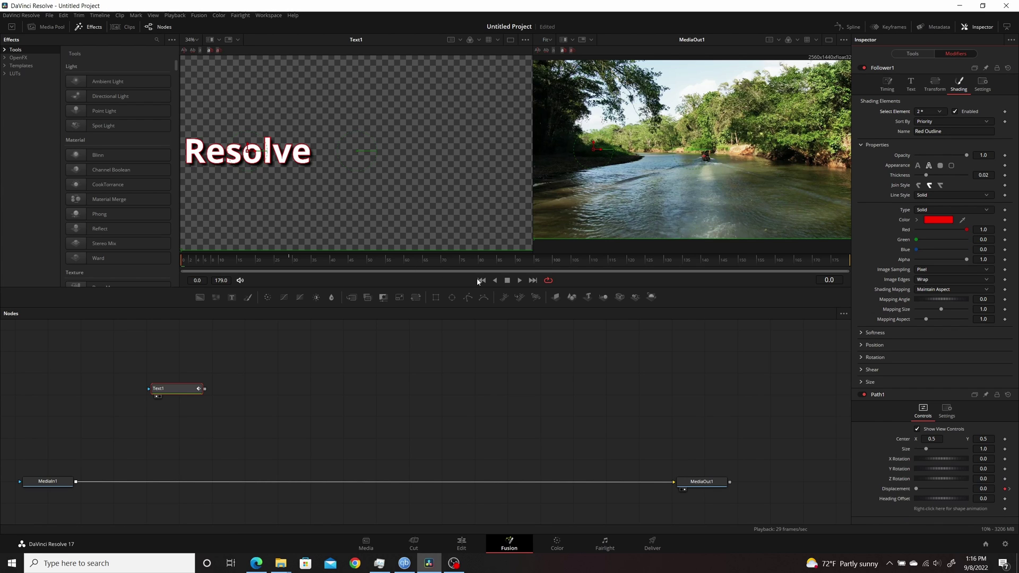
click(861, 346)
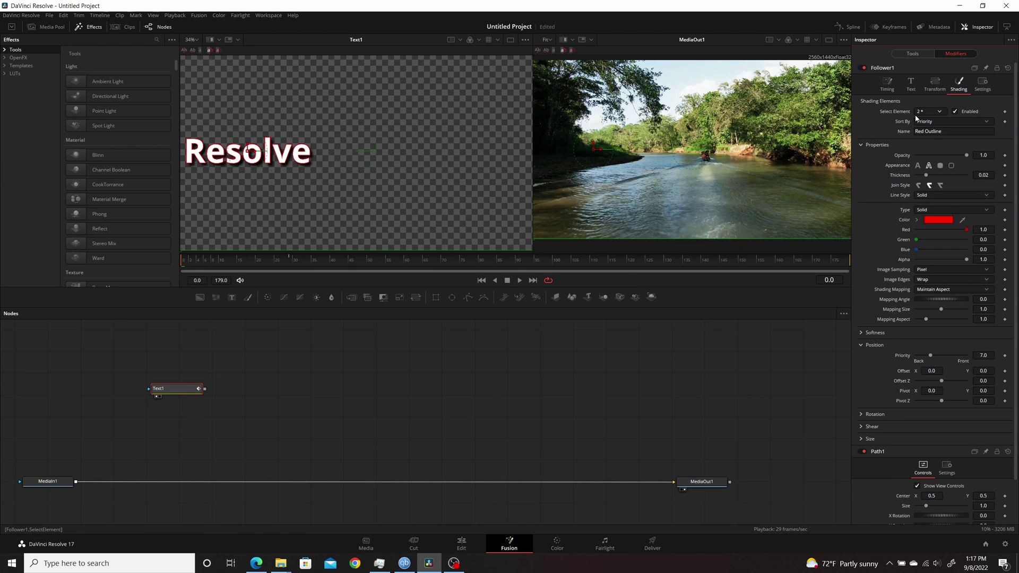
Connect the Red Outline's Offset to Path1 Position and scrub the first frames to preview
right_click(910, 375)
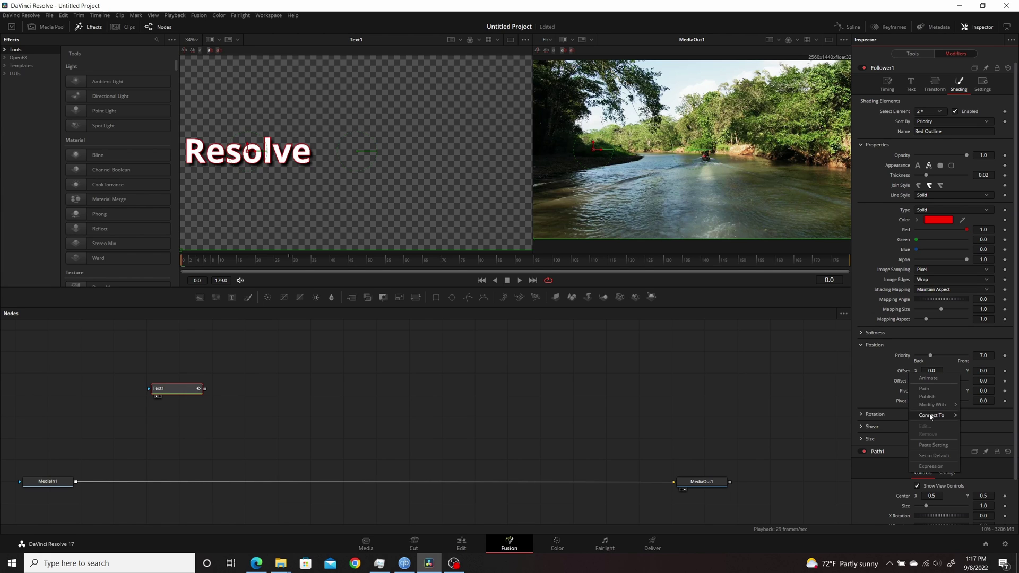
mouse_move(969, 418)
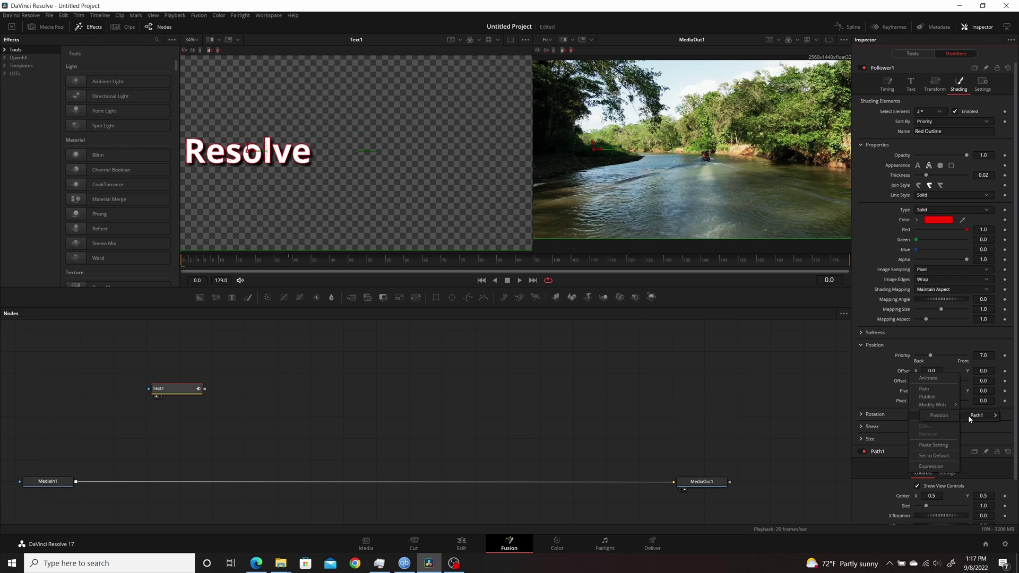
click(947, 415)
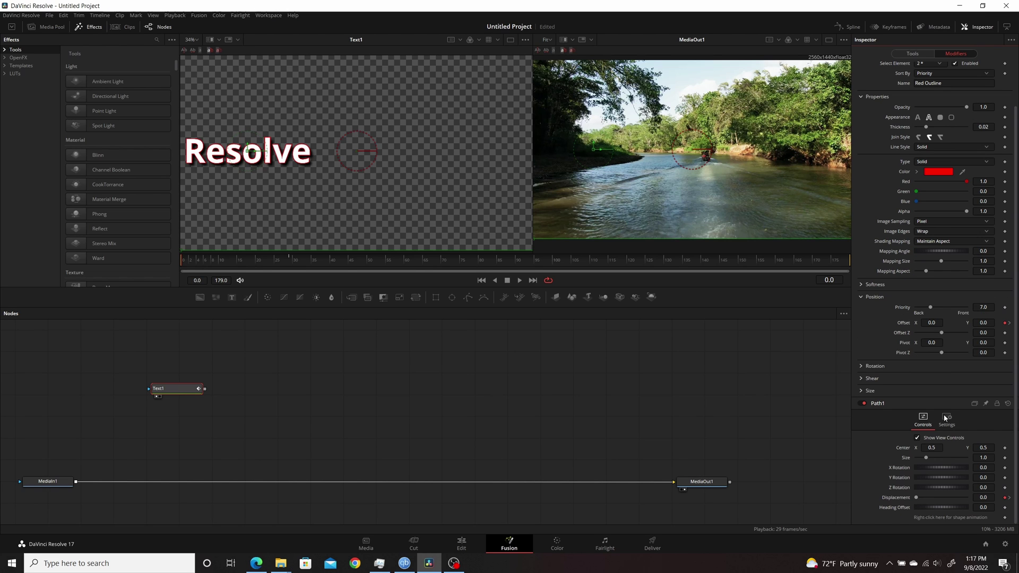
mouse_move(191, 258)
mouse_down()
mouse_move(405, 265)
mouse_move(177, 260)
mouse_up()
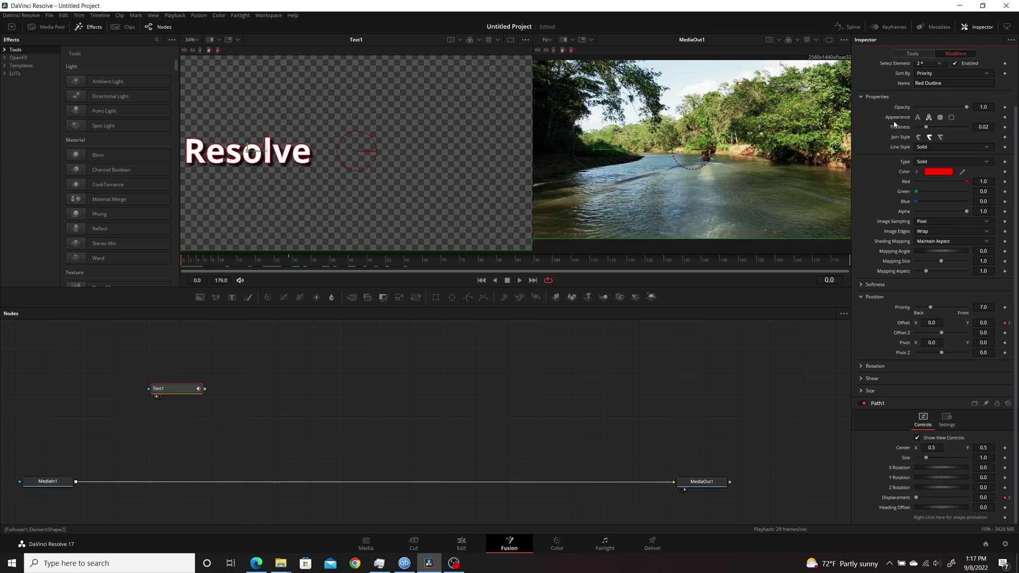
Switch Follower1 shading to element 3, Black Shadow, and expand its Position section
scroll(942, 98, up, 2)
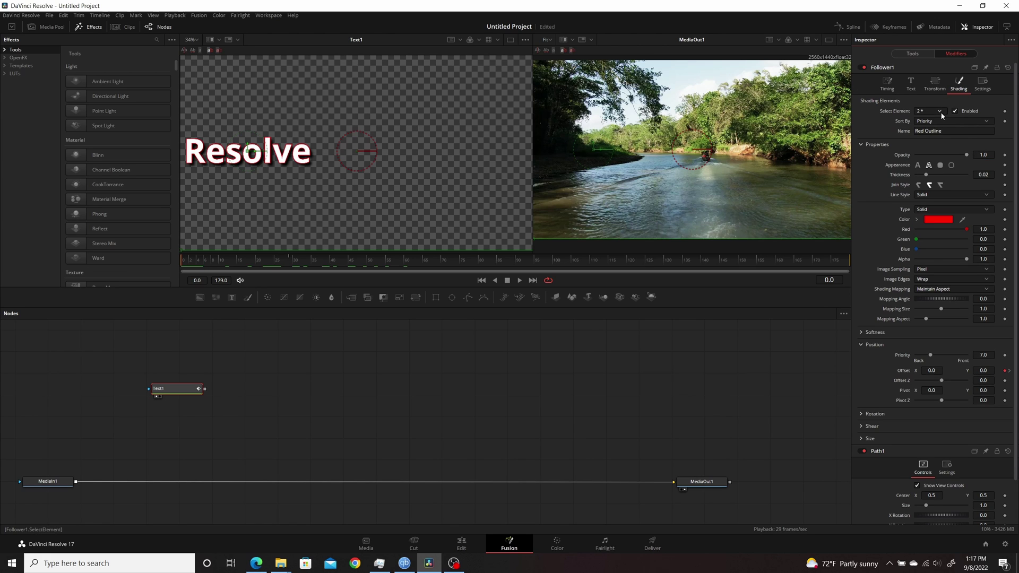
click(940, 111)
click(922, 139)
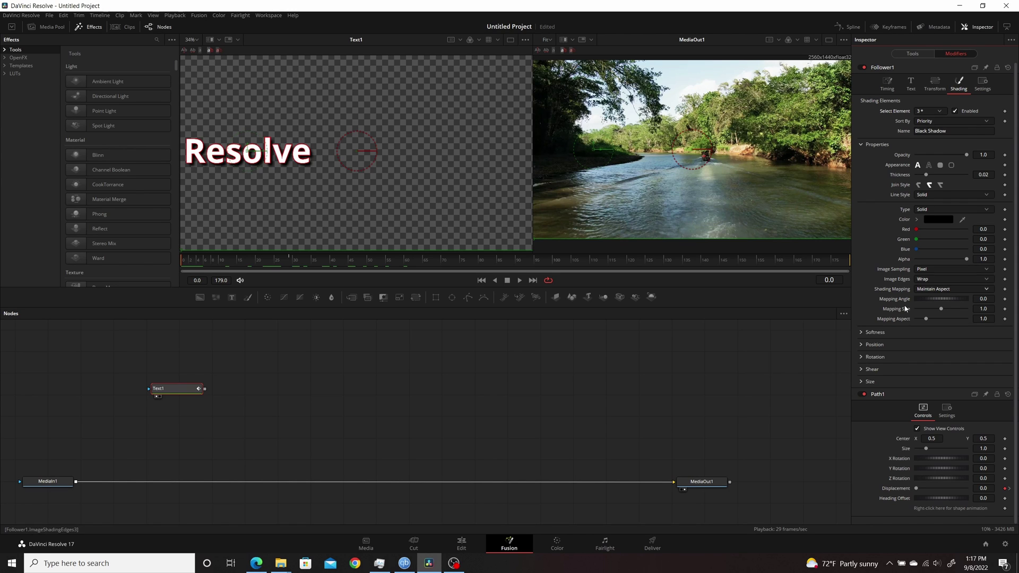
click(861, 345)
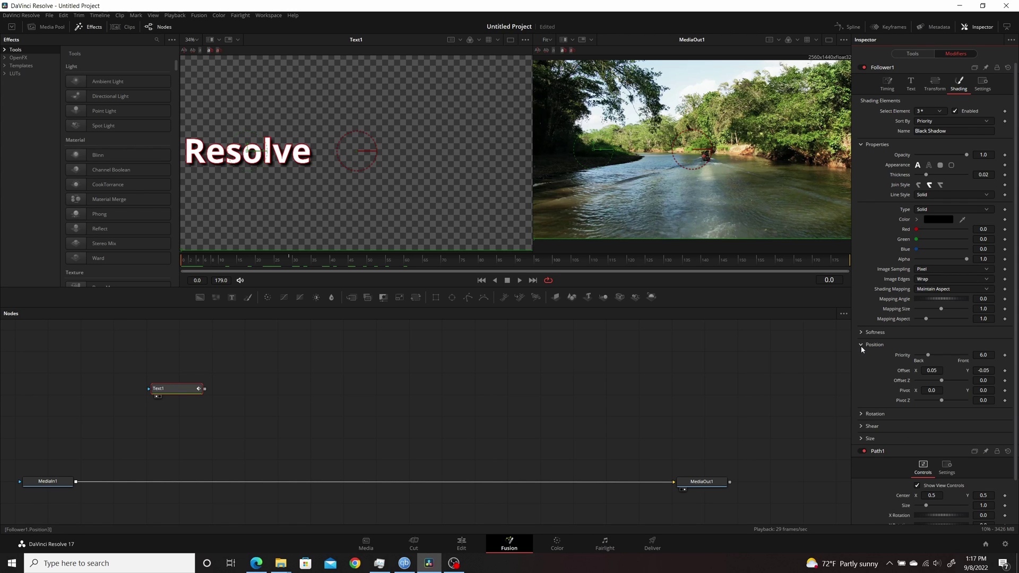
Apply Modify With > Offset Position to the Black Shadow's Offset
right_click(900, 372)
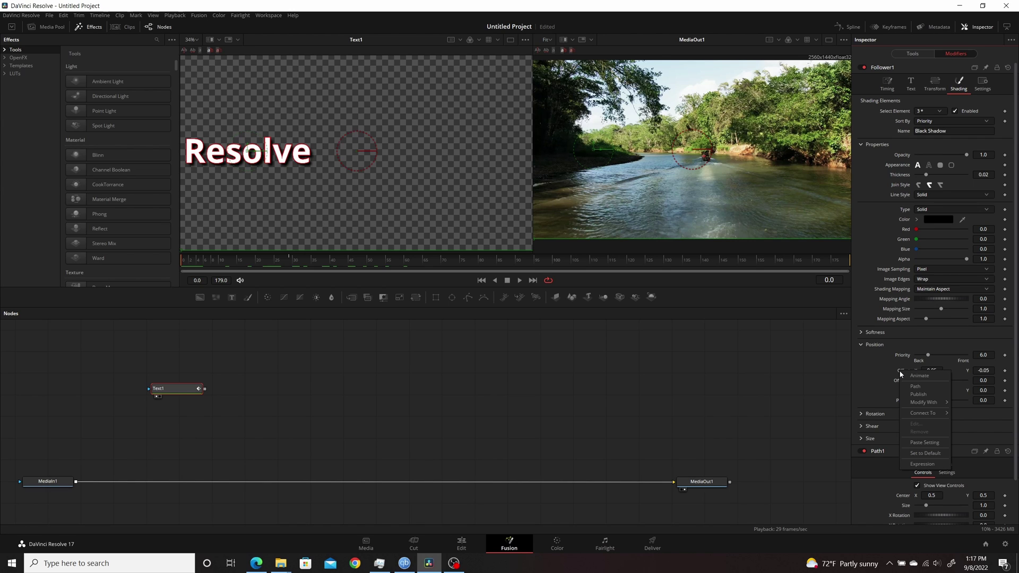
mouse_move(915, 405)
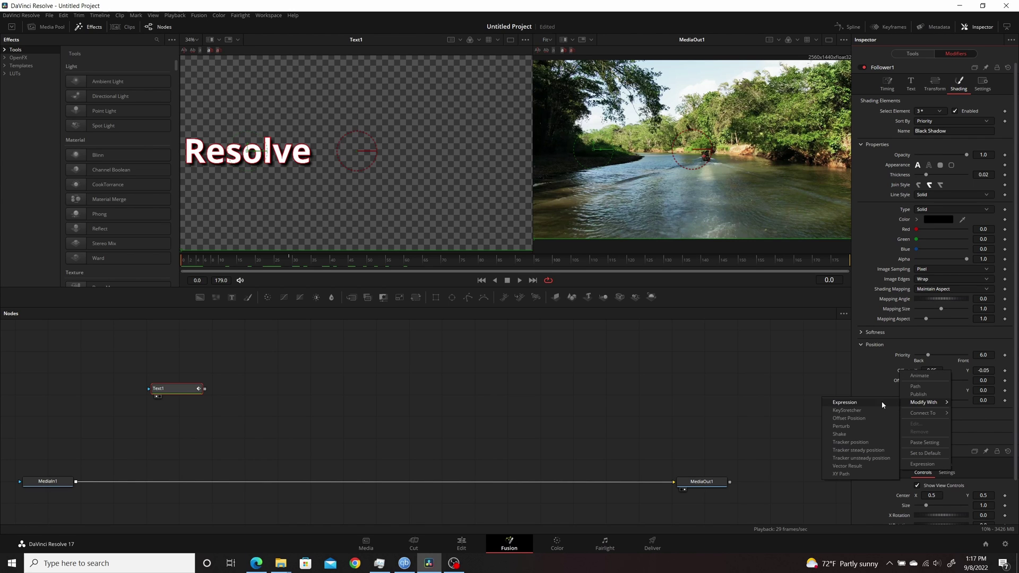
click(850, 419)
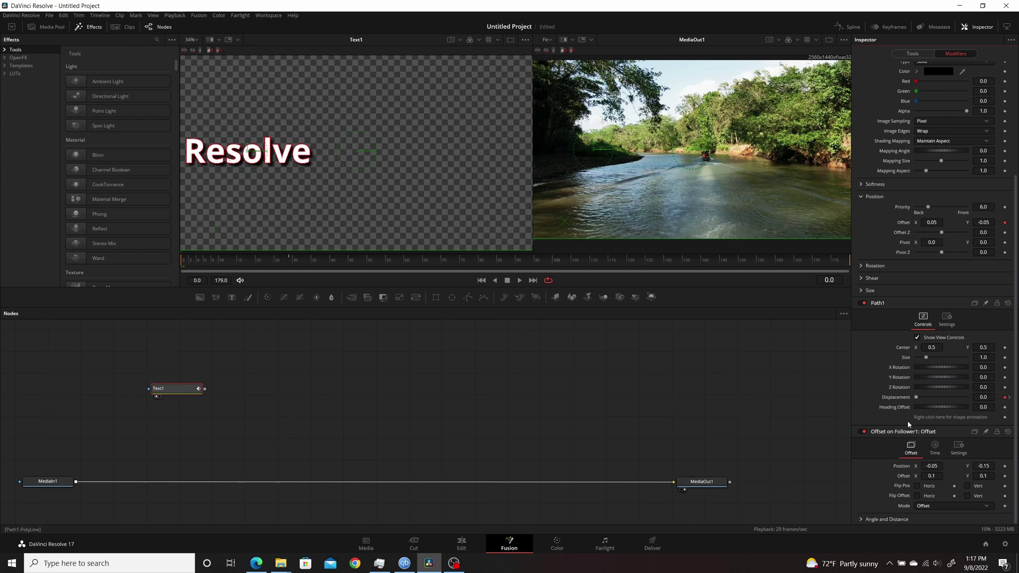
Link the Offset on Follower1 modifier's Offset to Path1
right_click(908, 480)
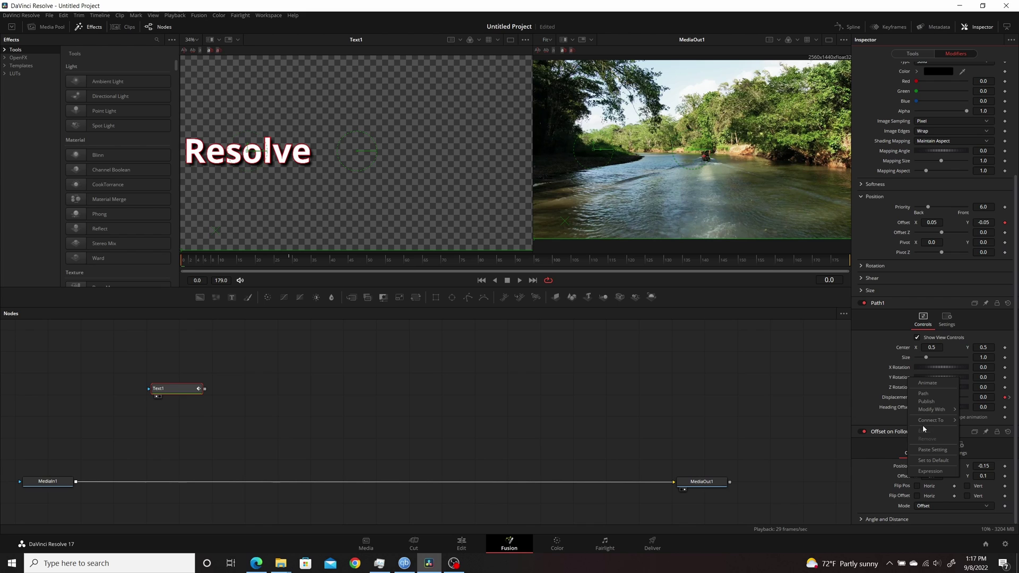
mouse_move(923, 423)
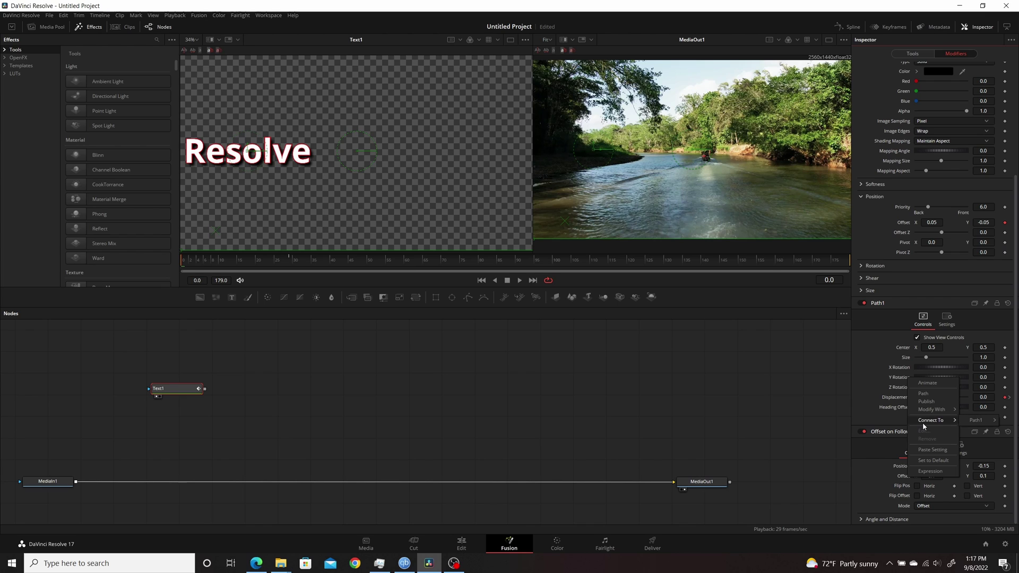
click(975, 420)
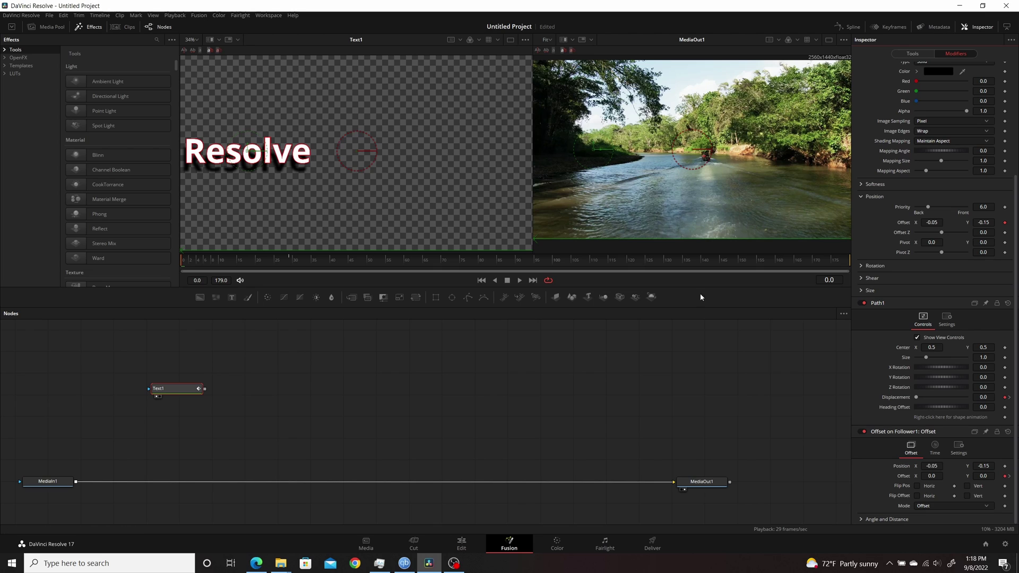
Enter Position X 0.04 and Y -0.094 in the Offset on Follower1 modifier
click(933, 466)
text(0.025)
key(Return)
text(0.04)
key(Return)
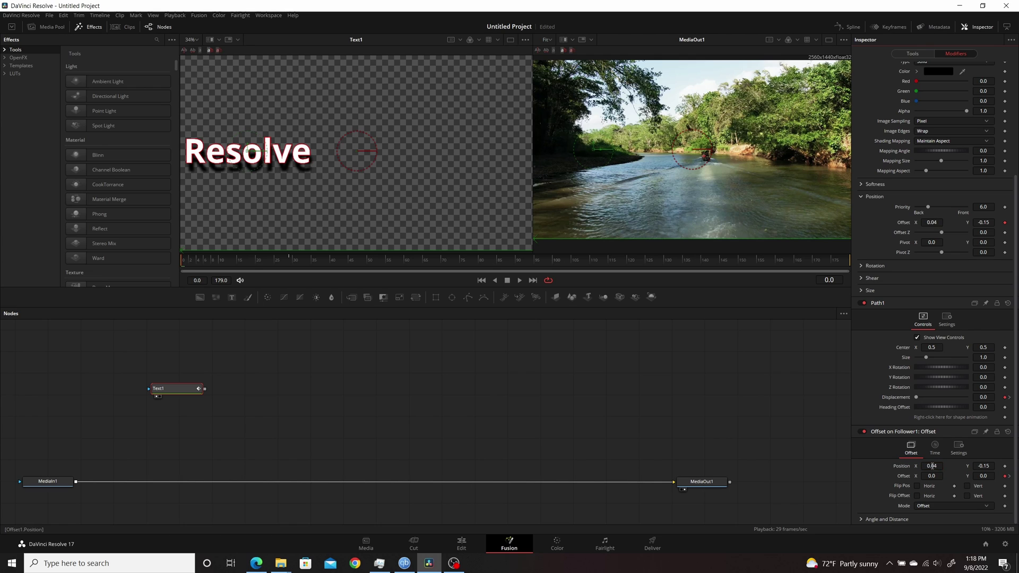
click(977, 466)
text(-0.094)
key(Return)
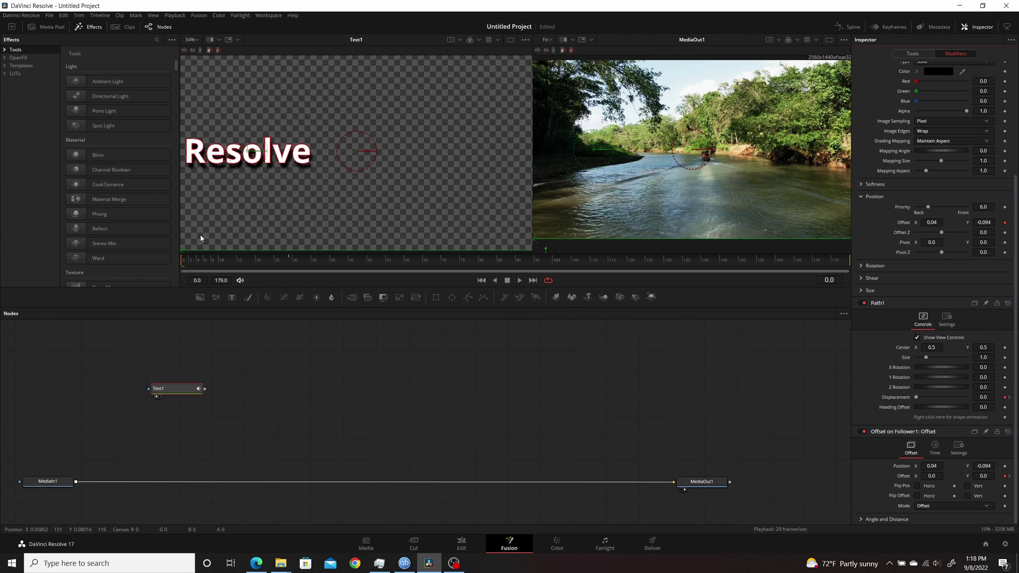
click(199, 259)
key(space)
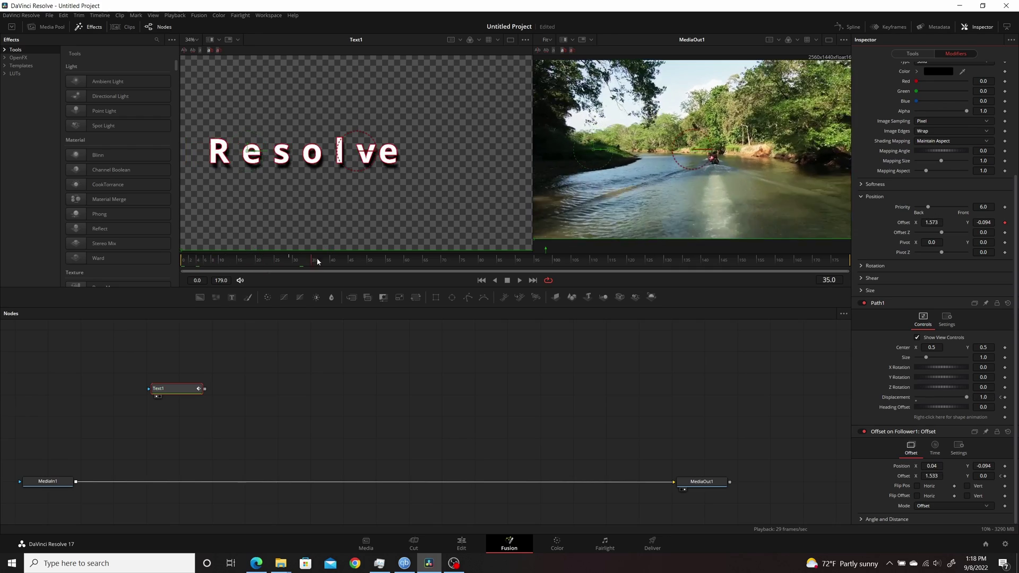
click(276, 259)
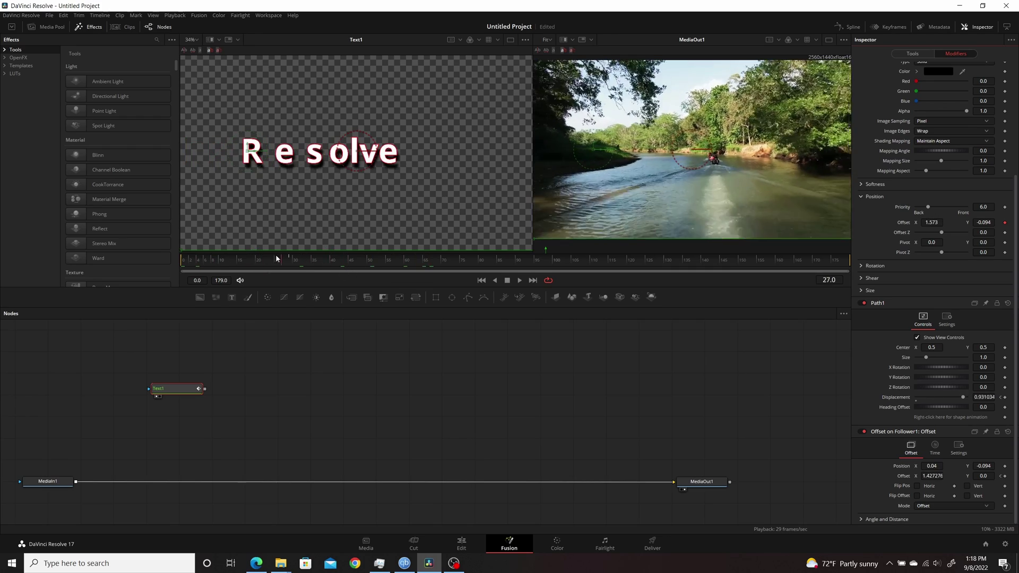
drag(289, 260, 191, 265)
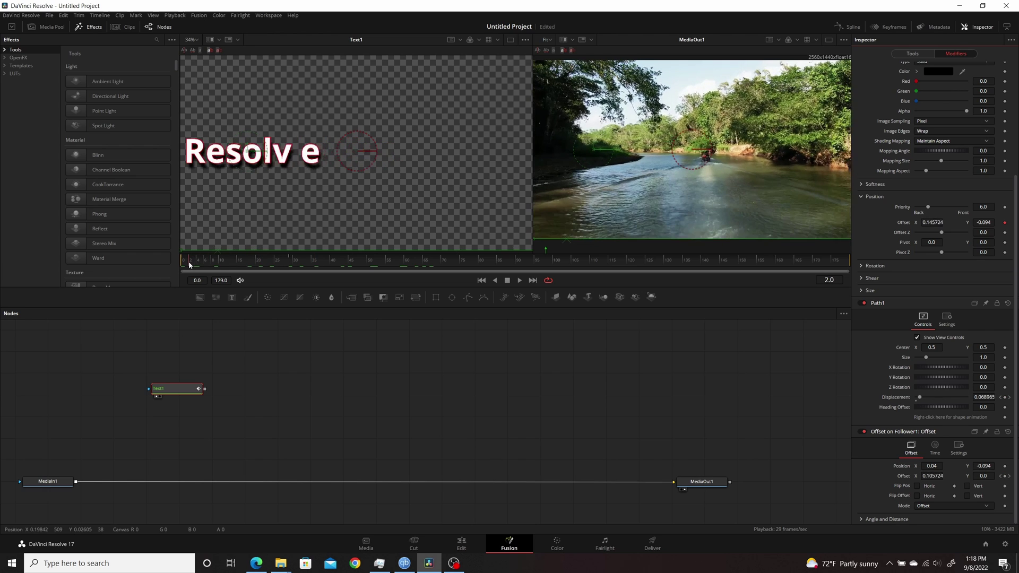